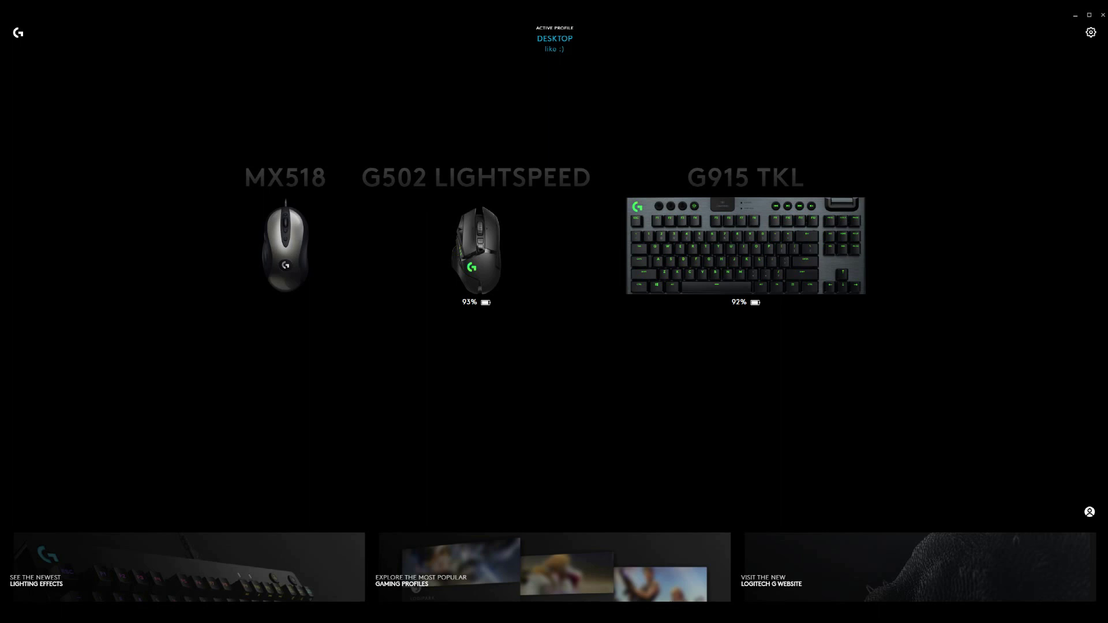
Step: Open the G502 LIGHTSPEED's Assignments page, check the side-button view, then return to the top view
{"action": "left_click", "coordinate": [479, 267]}
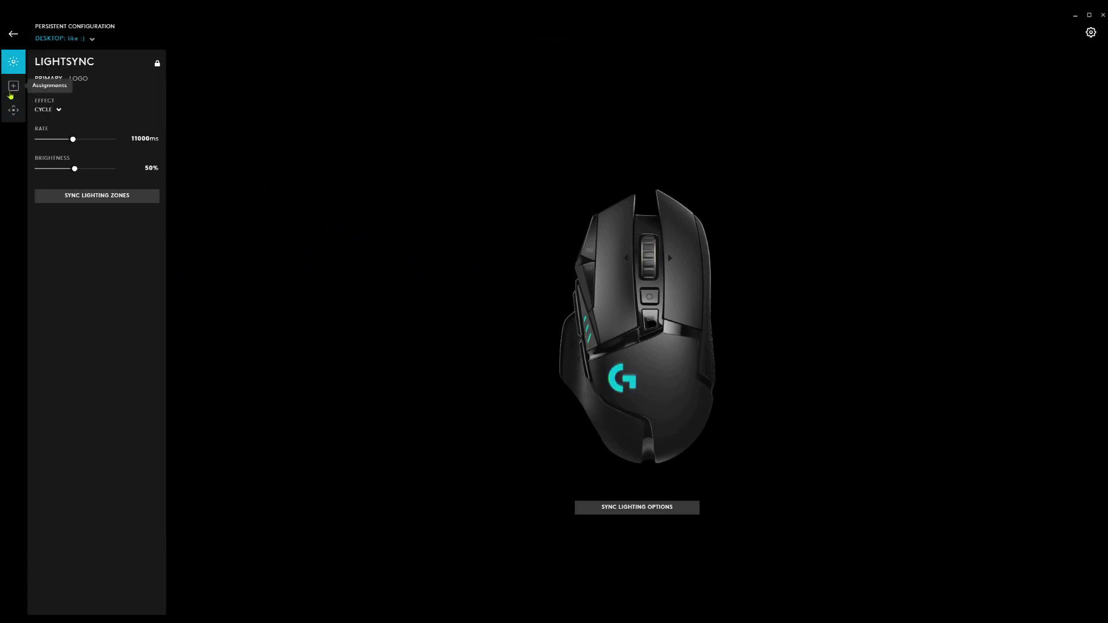
{"action": "left_click", "coordinate": [12, 87]}
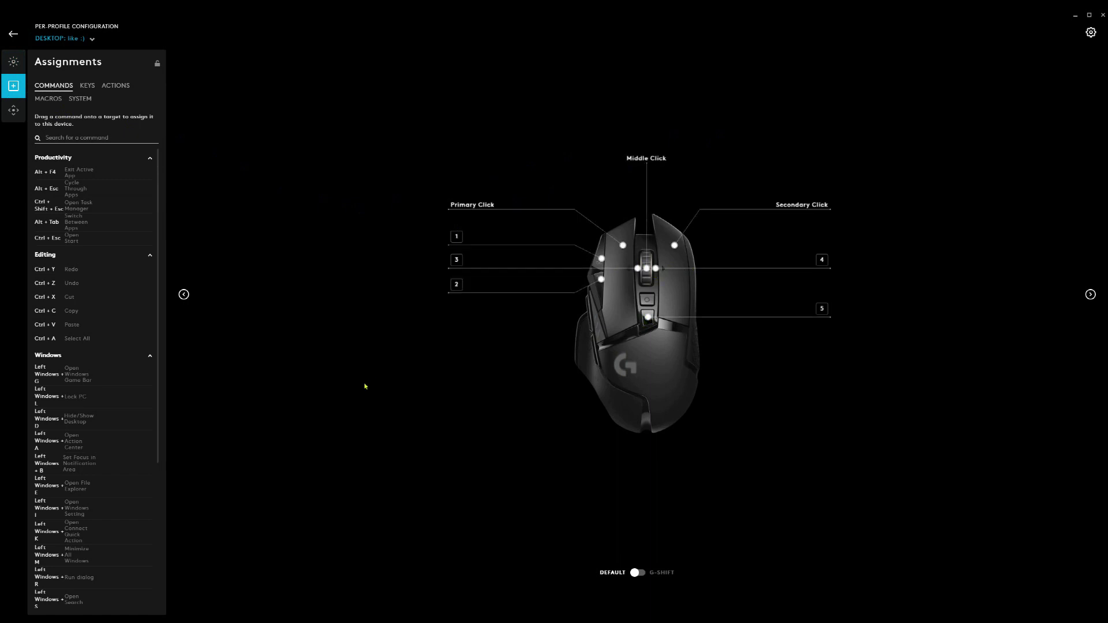
{"action": "left_click", "coordinate": [183, 294]}
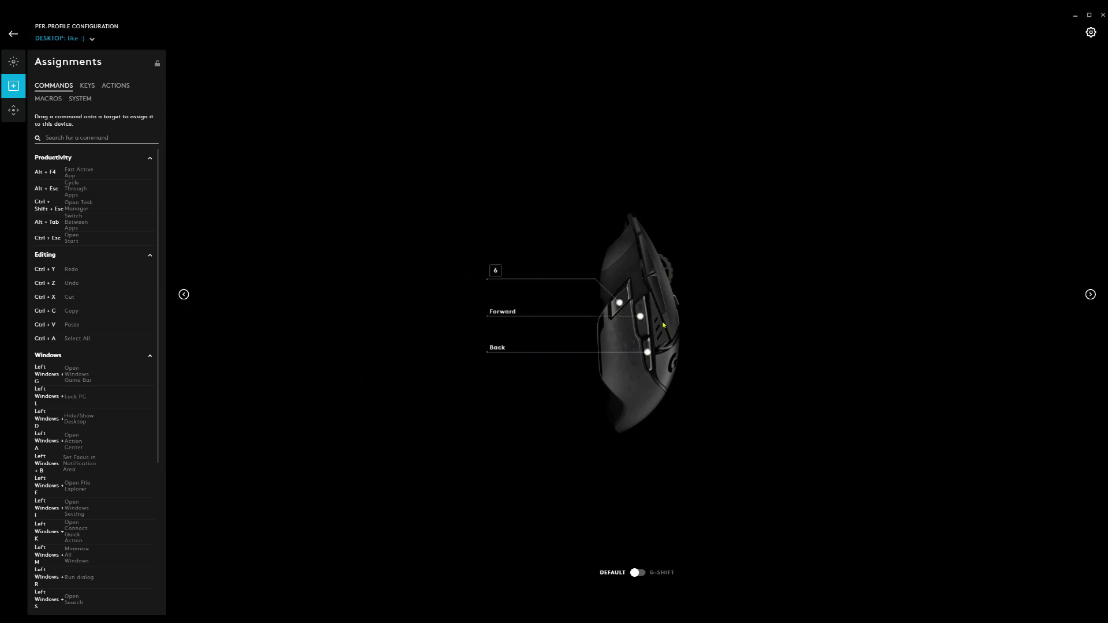
{"action": "left_click", "coordinate": [1090, 294]}
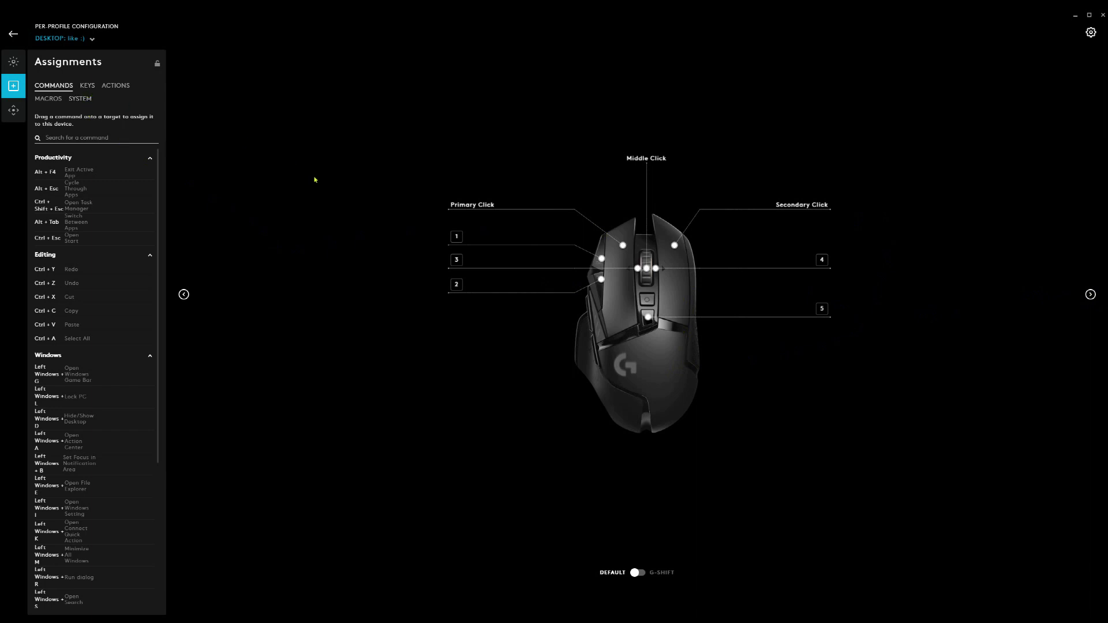
{"action": "left_click", "coordinate": [457, 238]}
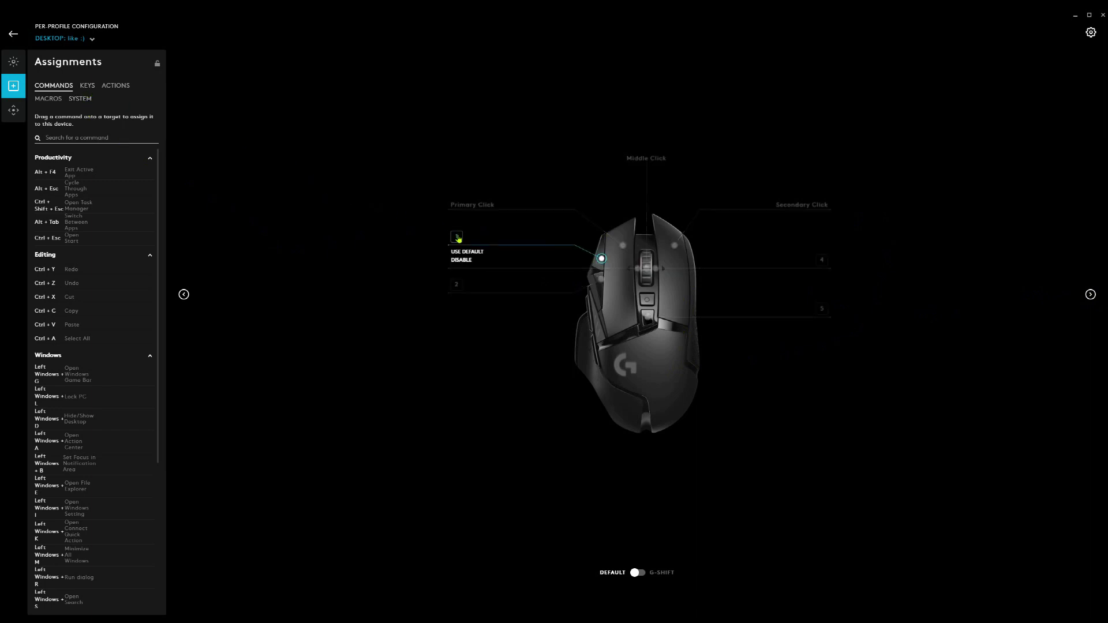
Step: Trial-remap button 1 to the O key, then restore its default key 1
{"action": "left_click", "coordinate": [86, 87]}
{"action": "scroll", "coordinate": [57, 300], "scroll_direction": "down", "scroll_amount": 2}
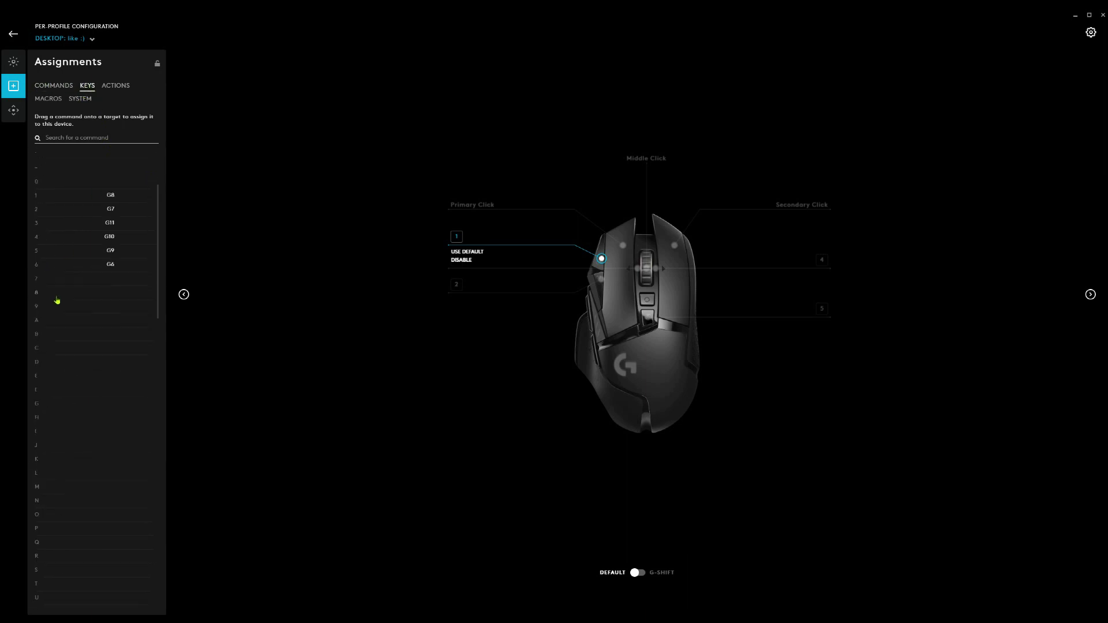
{"action": "scroll", "coordinate": [57, 299], "scroll_direction": "down", "scroll_amount": 4}
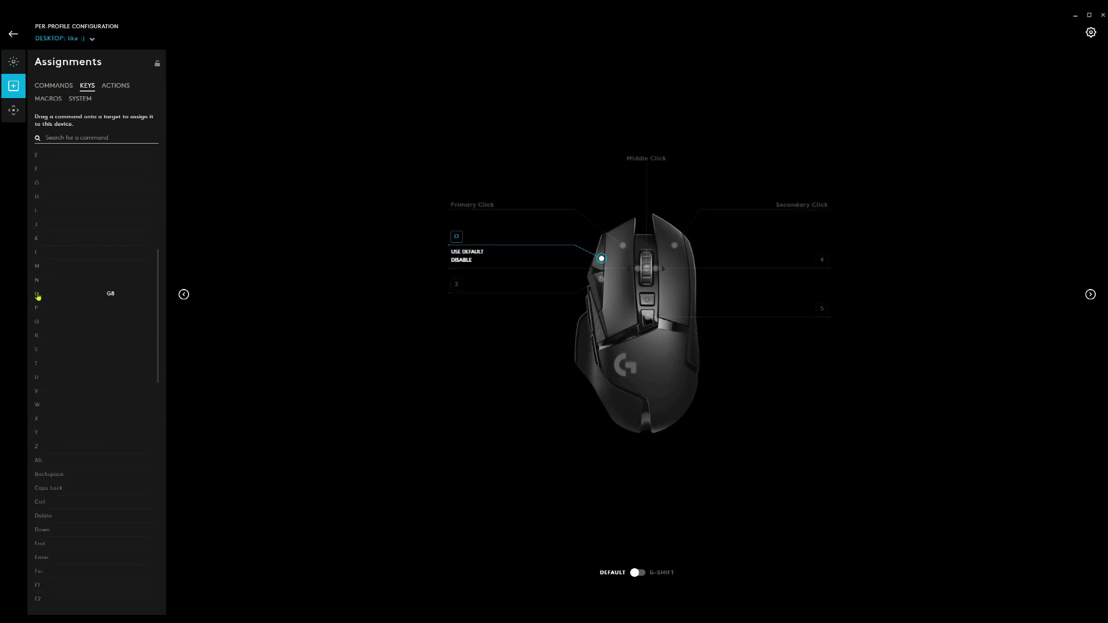
{"action": "left_click_drag", "start_coordinate": [37, 296], "coordinate": [457, 239]}
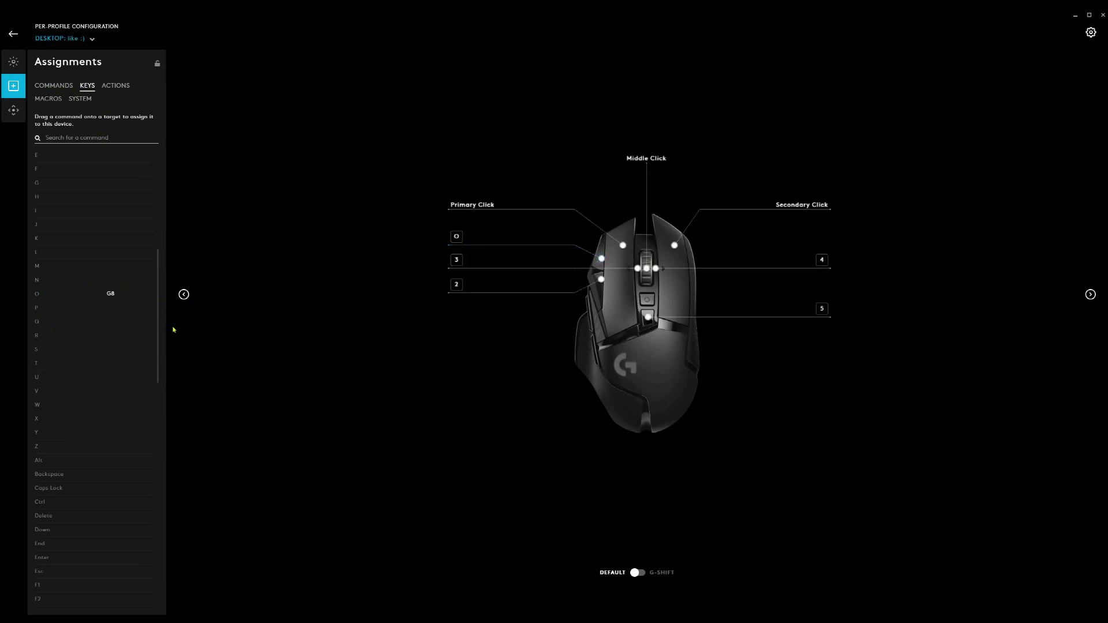
{"action": "scroll", "coordinate": [79, 301], "scroll_direction": "up", "scroll_amount": 5}
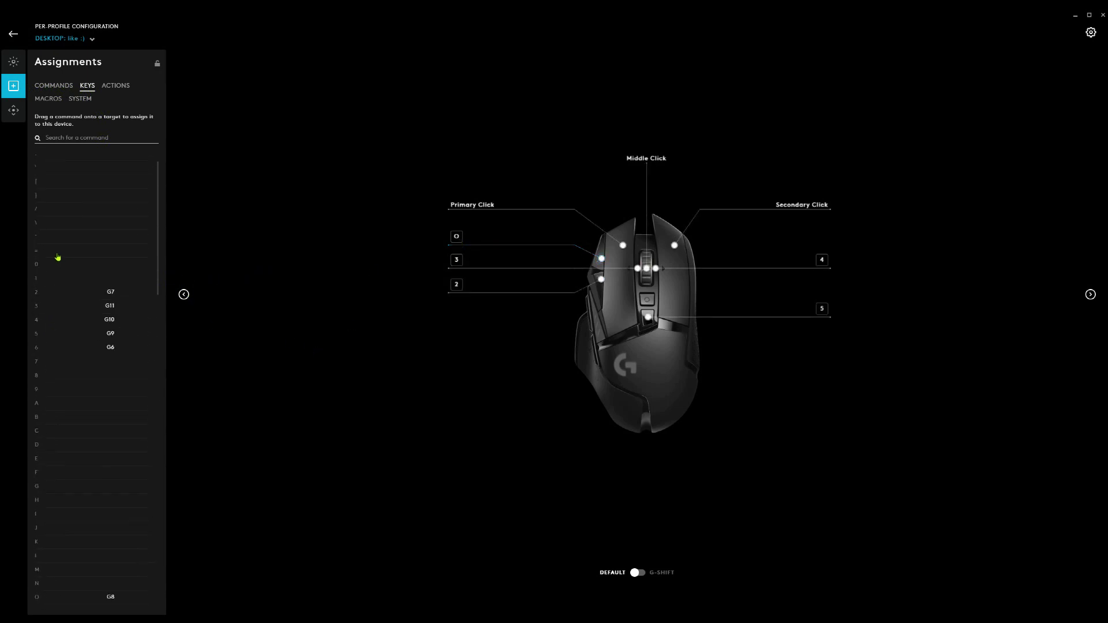
{"action": "scroll", "coordinate": [56, 252], "scroll_direction": "up", "scroll_amount": 1}
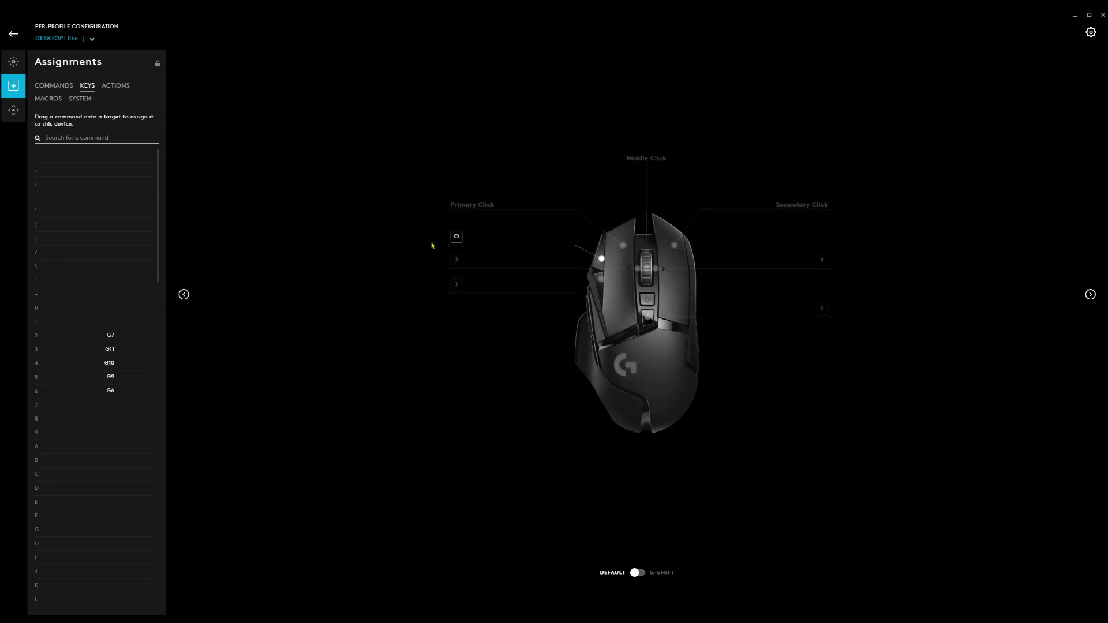
{"action": "left_click", "coordinate": [454, 238]}
{"action": "left_click", "coordinate": [36, 325]}
{"action": "left_click", "coordinate": [314, 282]}
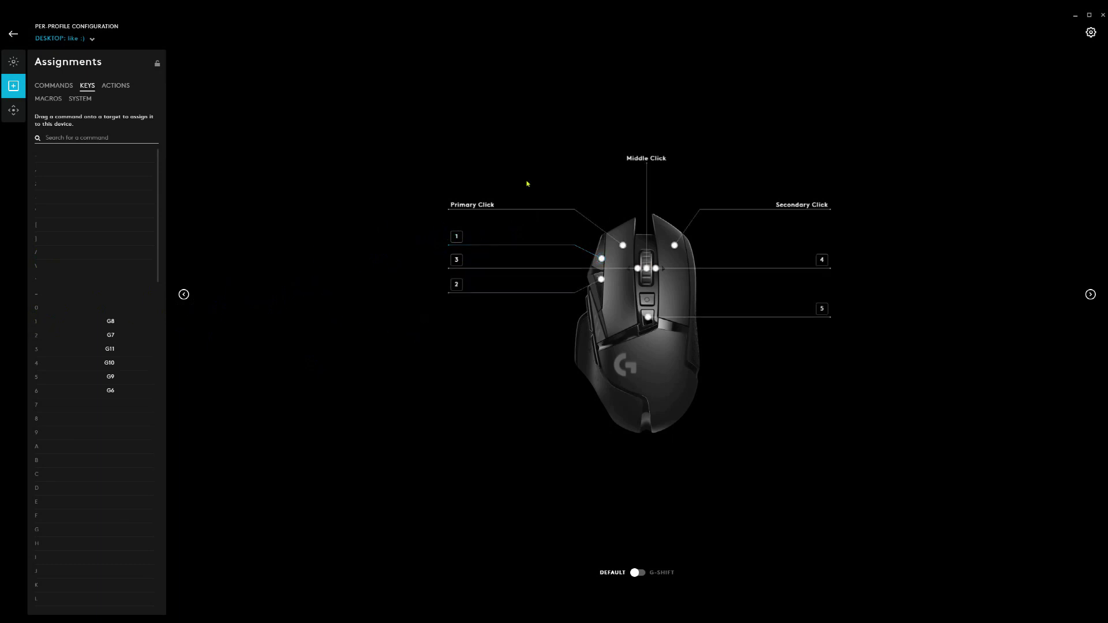
Step: Add DPI speeds of 2250, 2600, 2900 and 3250 on the sensitivity slider
{"action": "left_click", "coordinate": [13, 116]}
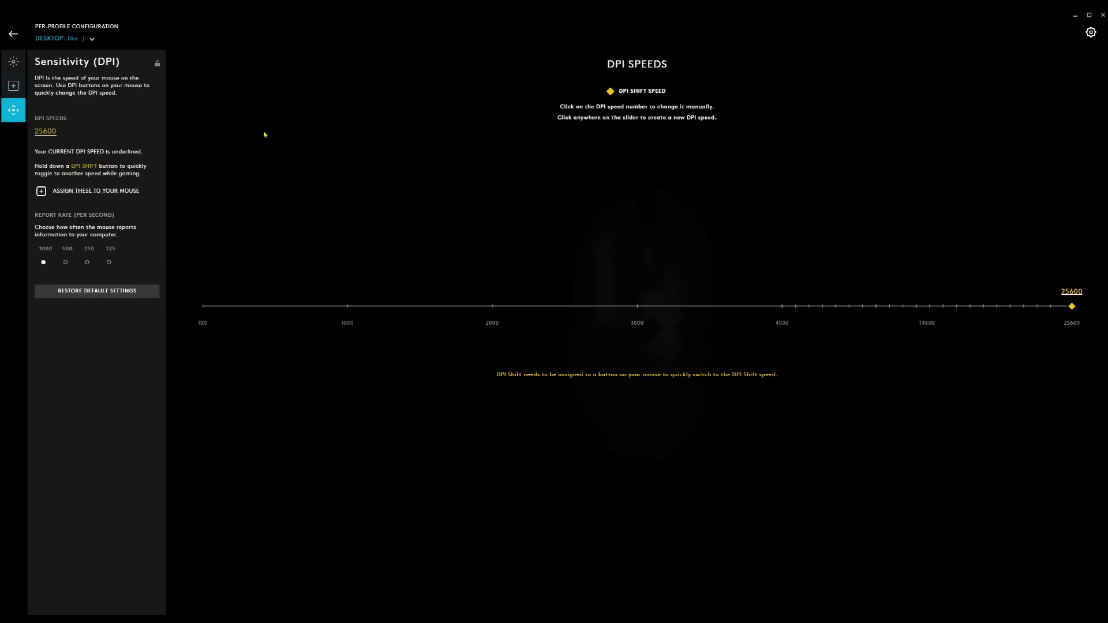
{"action": "left_click", "coordinate": [528, 306]}
{"action": "left_click", "coordinate": [579, 306]}
{"action": "left_click", "coordinate": [623, 306]}
{"action": "left_click", "coordinate": [672, 307]}
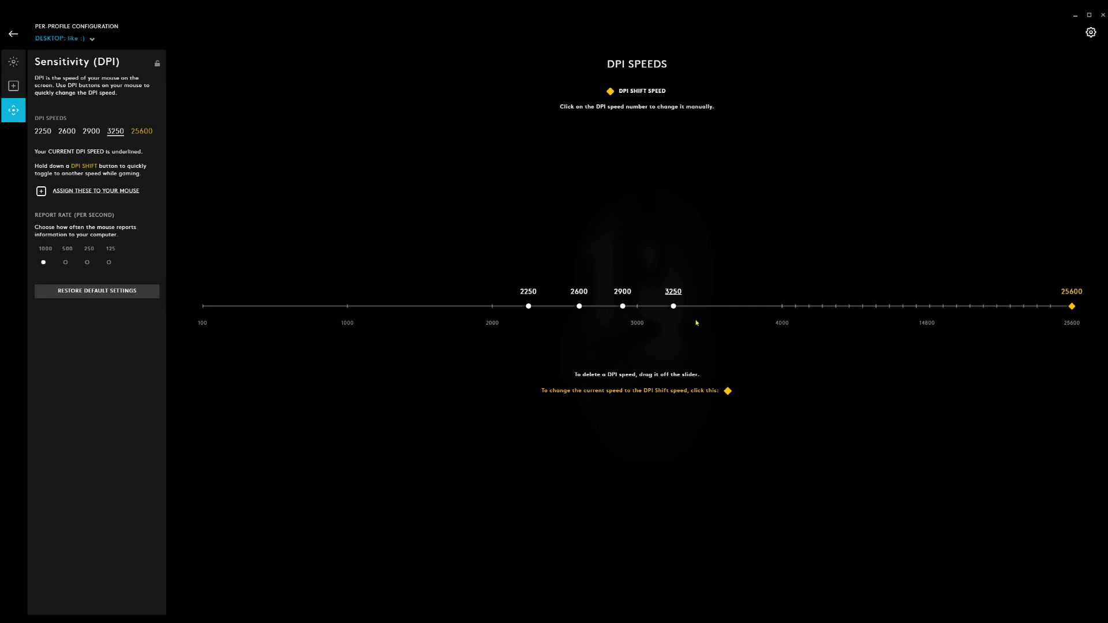
Step: Remove those four speeds, leaving only 25600 DPI, and list the DPI commands for assignment
{"action": "left_click_drag", "start_coordinate": [528, 306], "coordinate": [533, 347]}
{"action": "left_click_drag", "start_coordinate": [579, 305], "coordinate": [574, 355]}
{"action": "left_click_drag", "start_coordinate": [623, 307], "coordinate": [625, 359]}
{"action": "left_click_drag", "start_coordinate": [673, 307], "coordinate": [674, 355]}
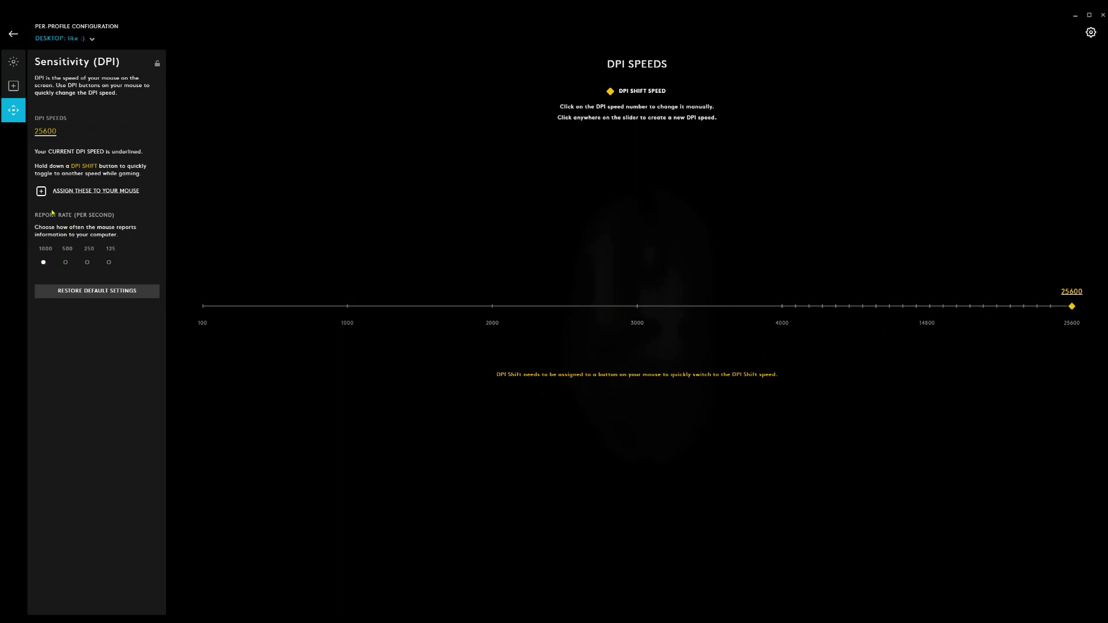
{"action": "left_click", "coordinate": [41, 192]}
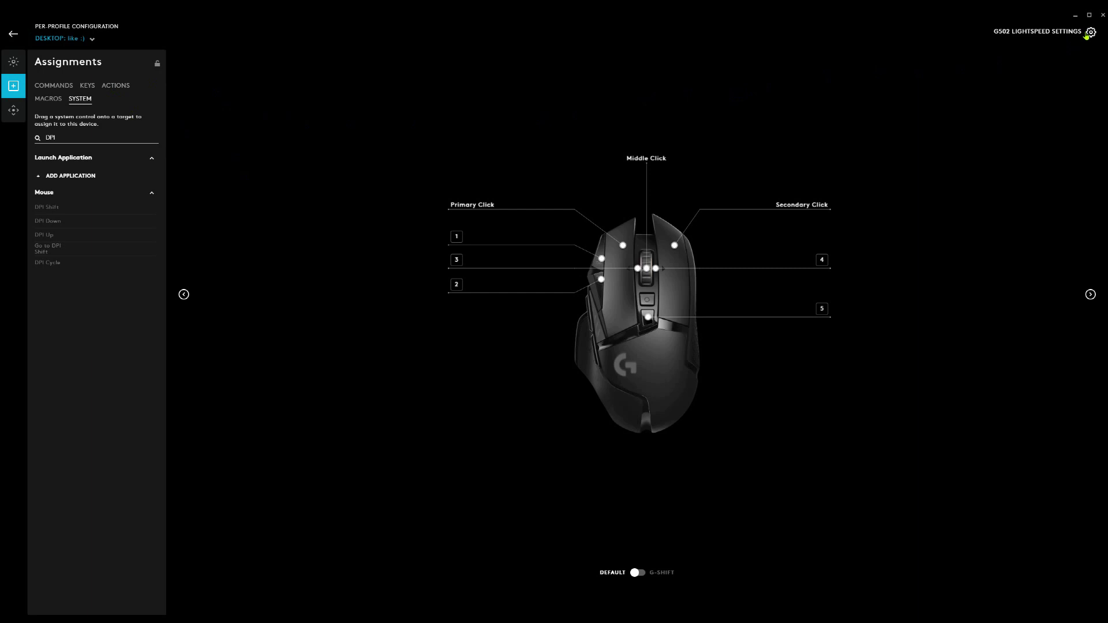
Step: Put the like :) profile into on-board memory slot 1 and turn on-board memory mode off
{"action": "left_click", "coordinate": [1090, 33]}
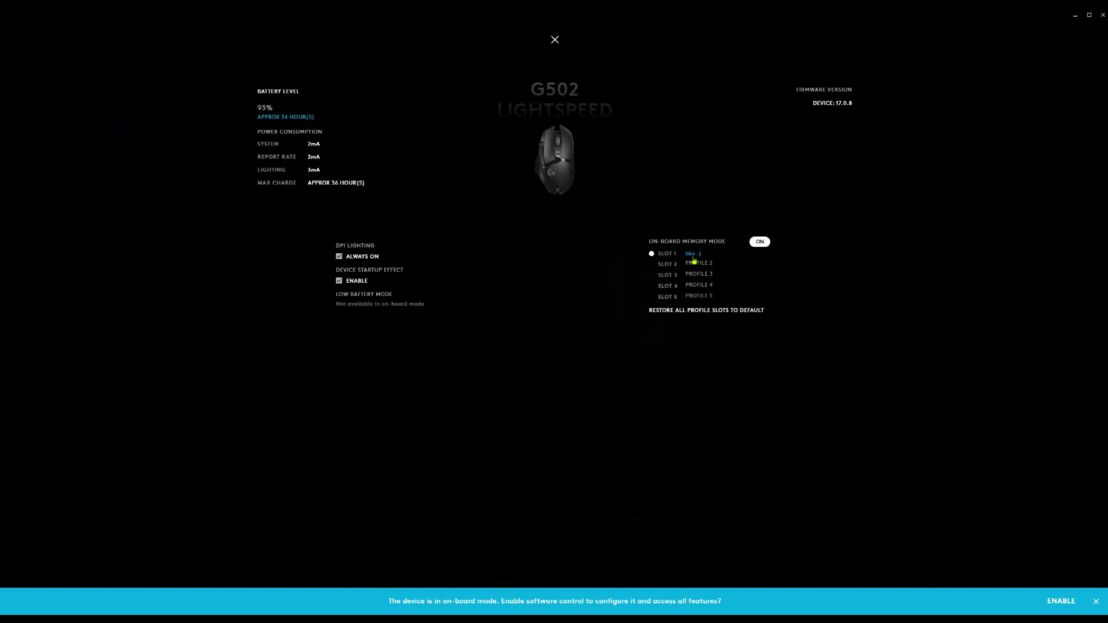
{"action": "left_click", "coordinate": [694, 256]}
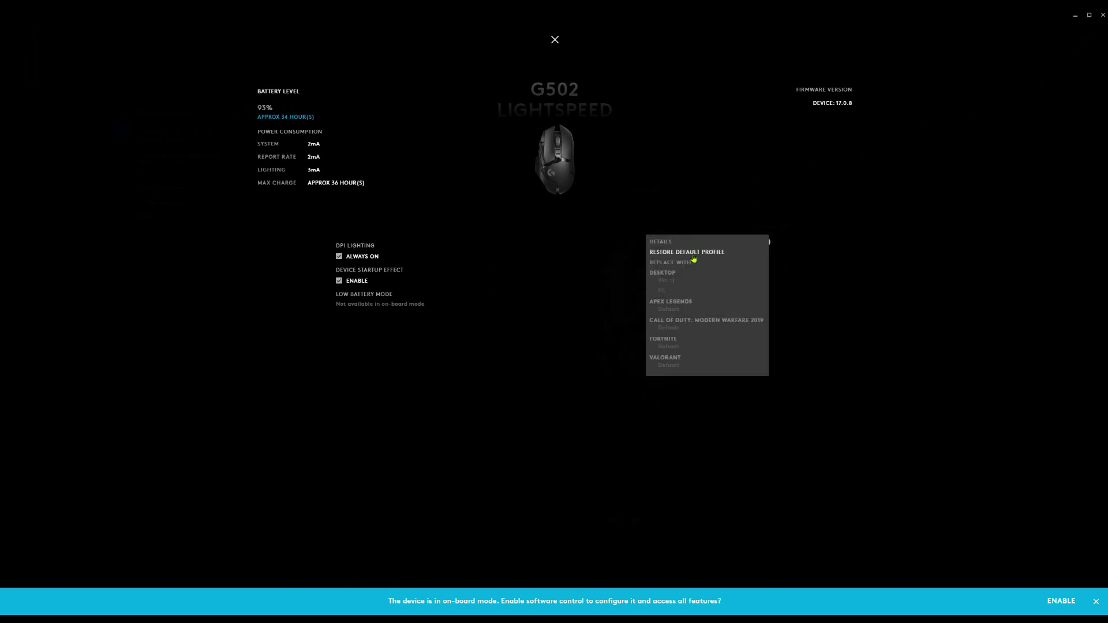
{"action": "left_click", "coordinate": [664, 285]}
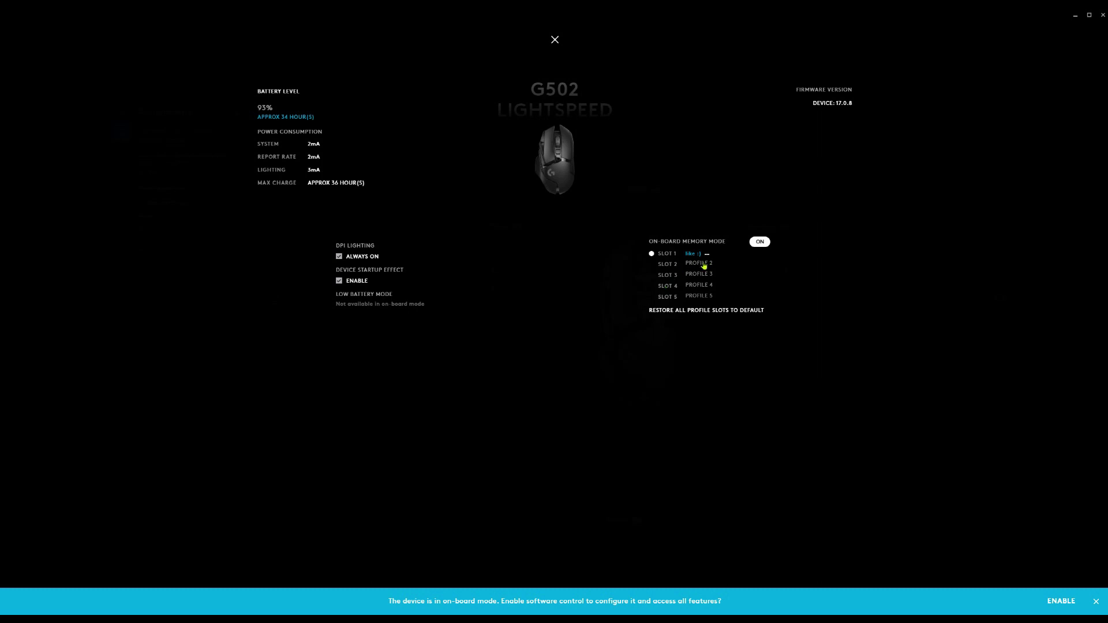
{"action": "mouse_move", "coordinate": [708, 260]}
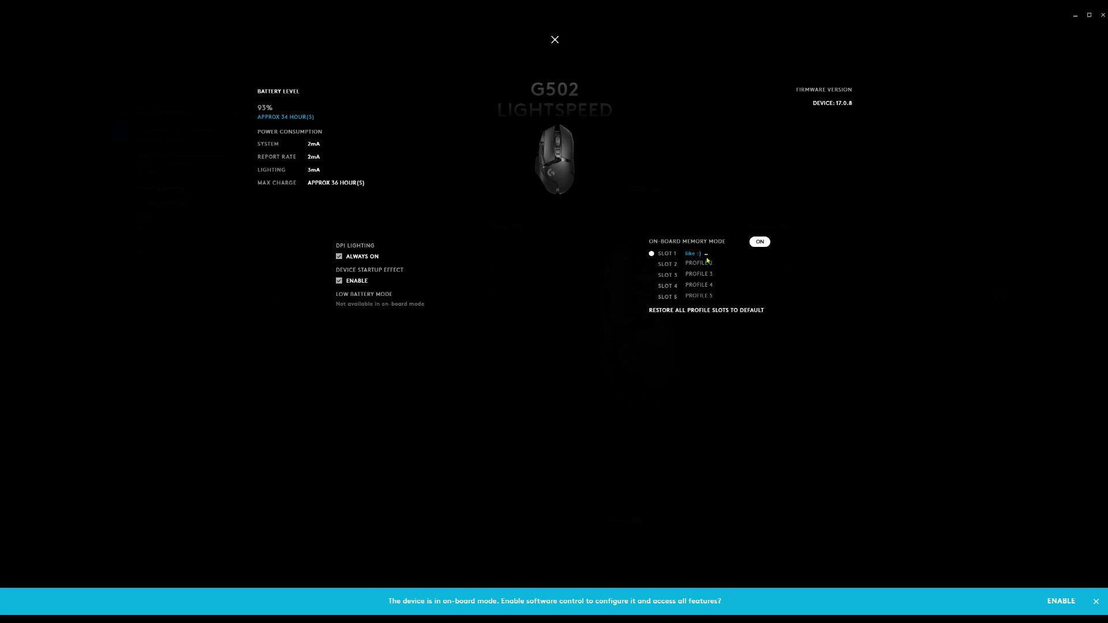
{"action": "left_click", "coordinate": [759, 243]}
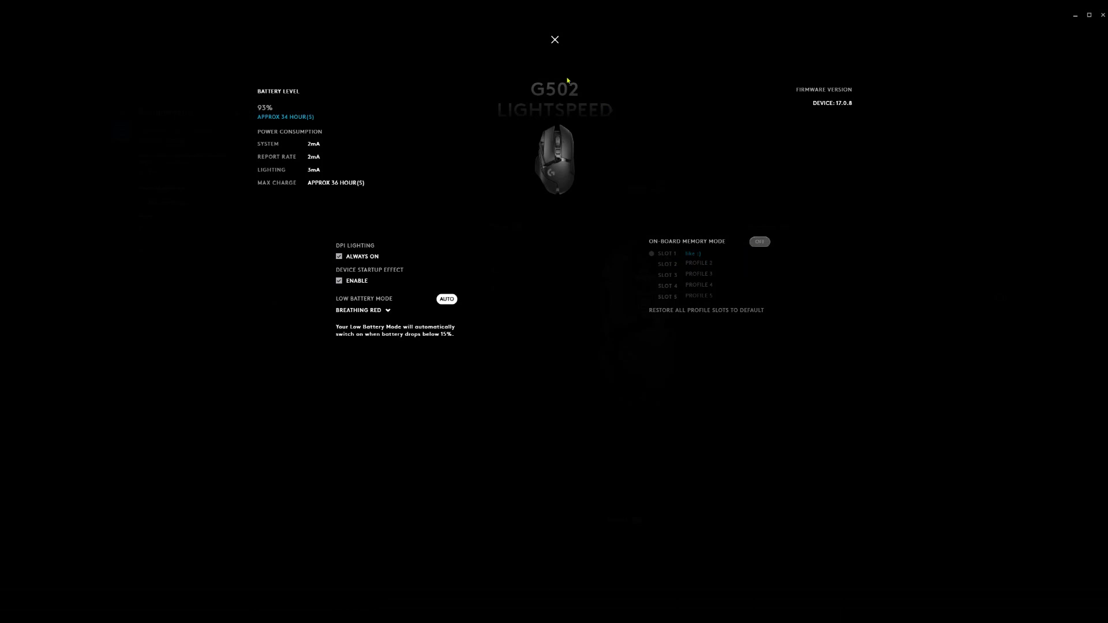
{"action": "left_click", "coordinate": [554, 40]}
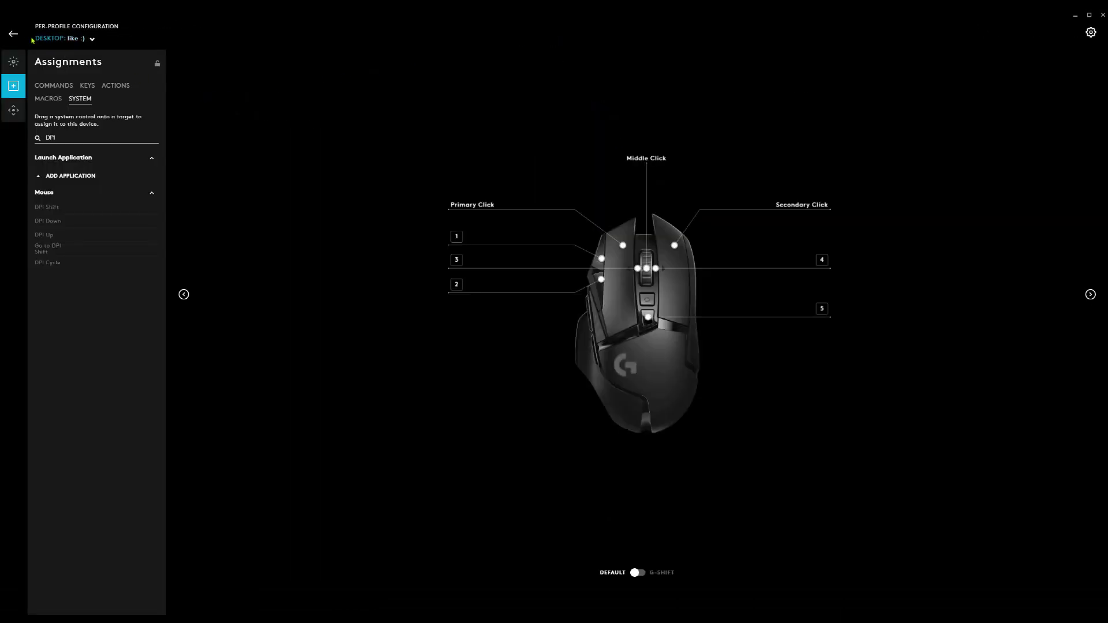
Step: Rename the active like :) Desktop profile to 'XIM APEX'
{"action": "left_click", "coordinate": [14, 34]}
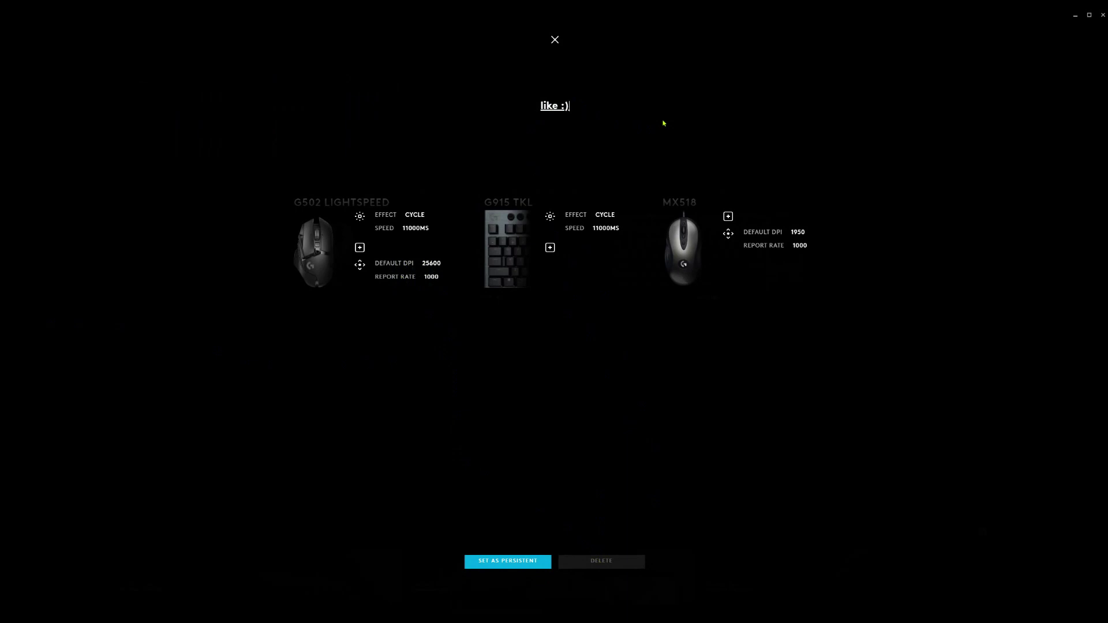
{"action": "key", "text": "BackSpace"}
{"action": "key", "text": "BackSpace"}
{"action": "key", "text": "BackSpace"}
{"action": "key", "text": "BackSpace"}
{"action": "key", "text": "BackSpace"}
{"action": "key", "text": "BackSpace"}
{"action": "key", "text": "BackSpace"}
{"action": "type", "text": "XIM APEX"}
{"action": "left_click", "coordinate": [554, 41]}
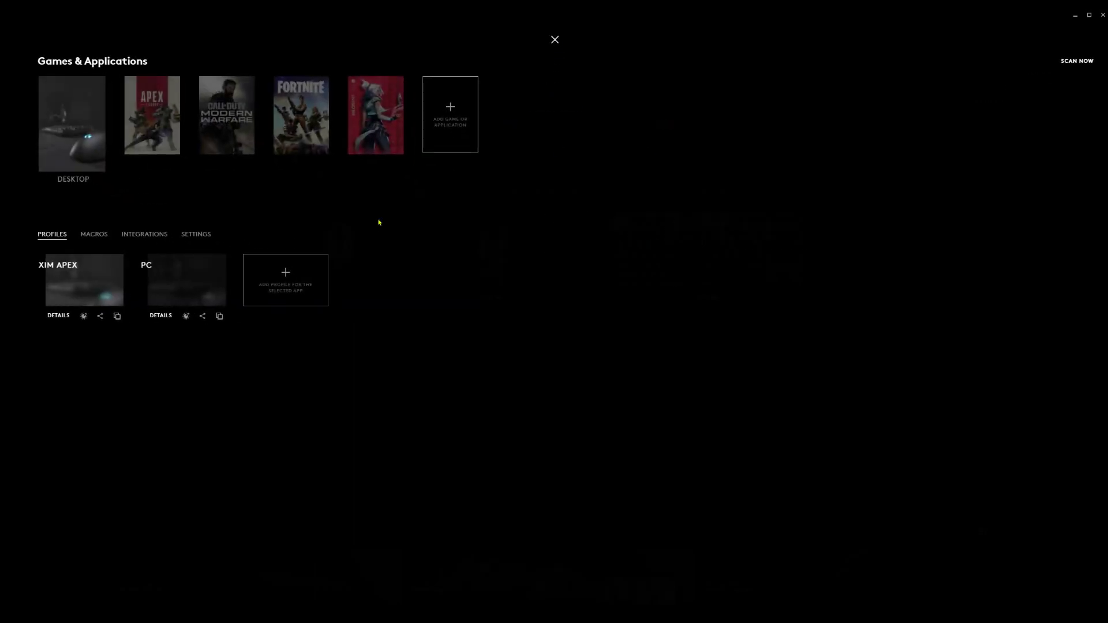
Step: Delete the PC profile and confirm the deletion prompt
{"action": "left_click", "coordinate": [156, 317]}
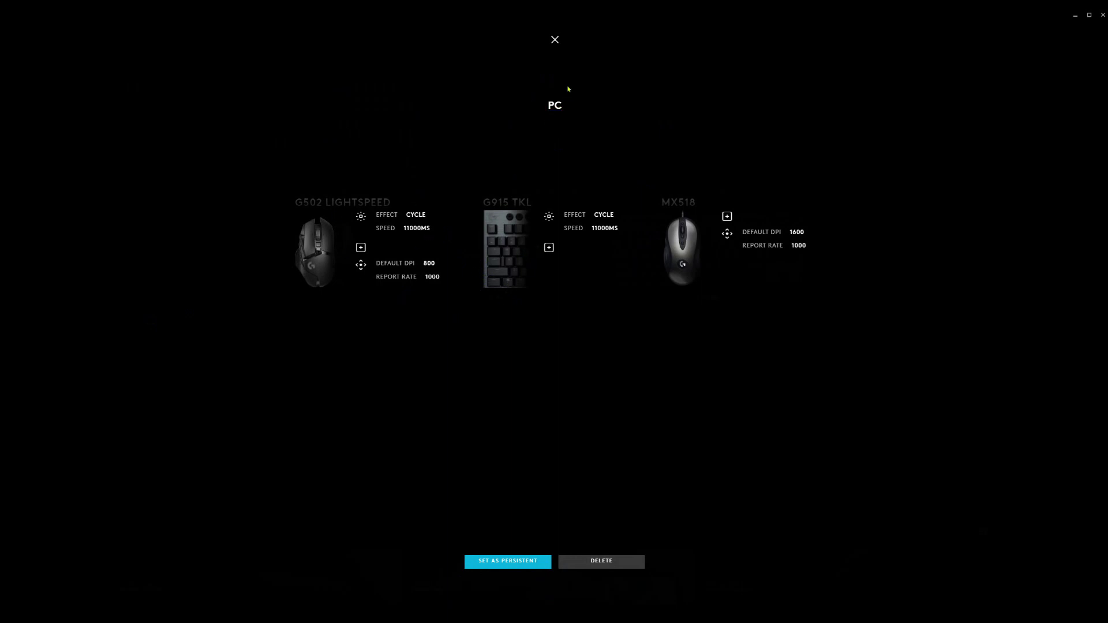
{"action": "left_click", "coordinate": [603, 562]}
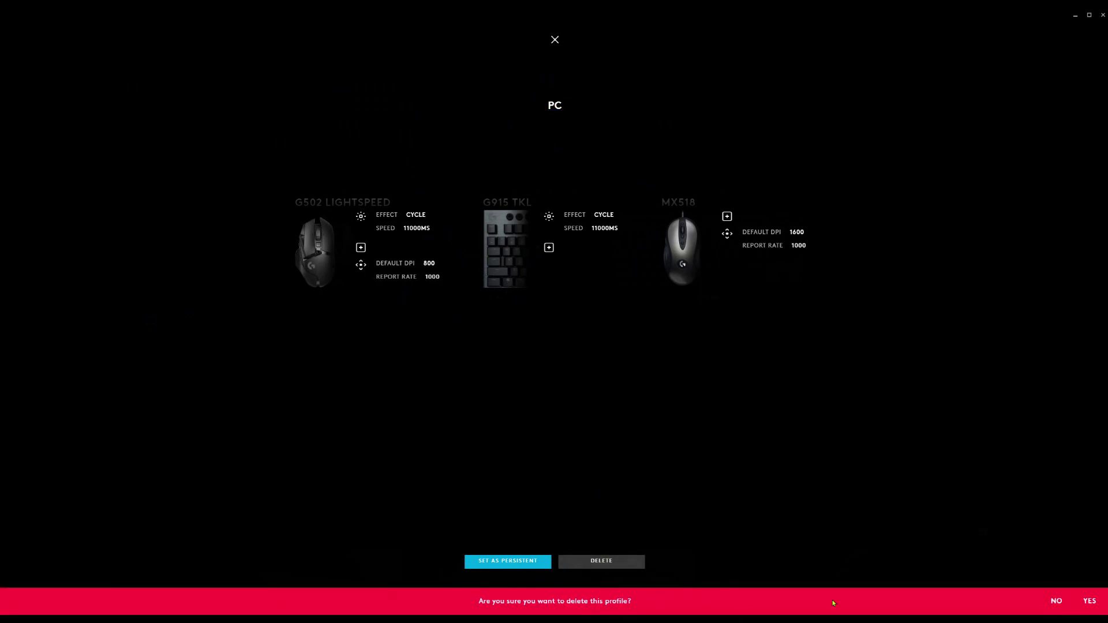
{"action": "left_click", "coordinate": [1056, 602]}
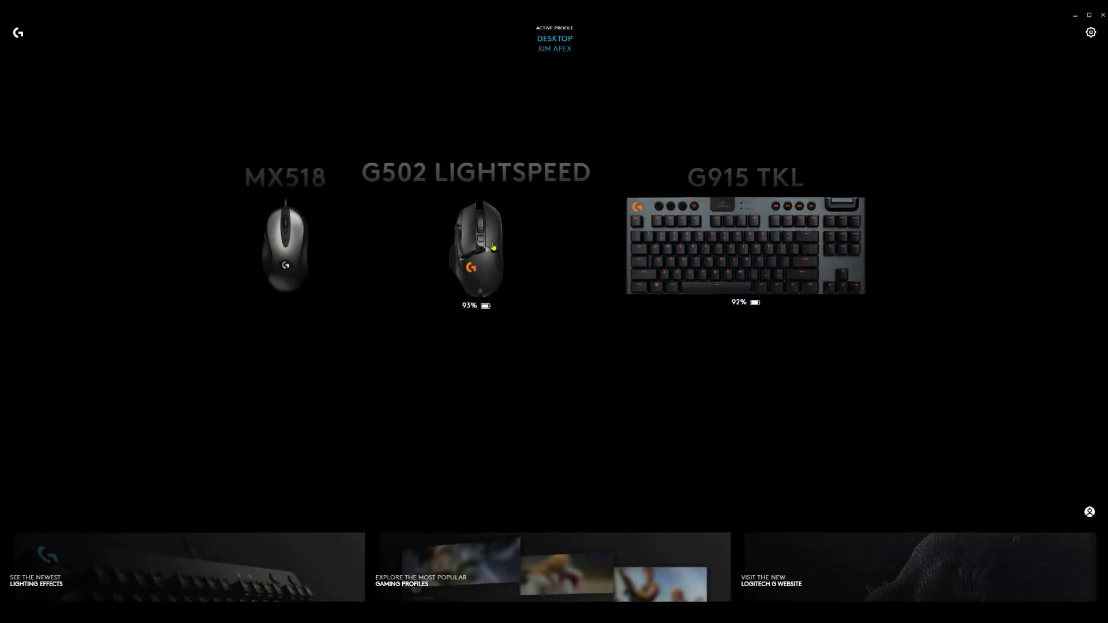
{"action": "left_click", "coordinate": [494, 247]}
{"action": "left_click", "coordinate": [16, 19]}
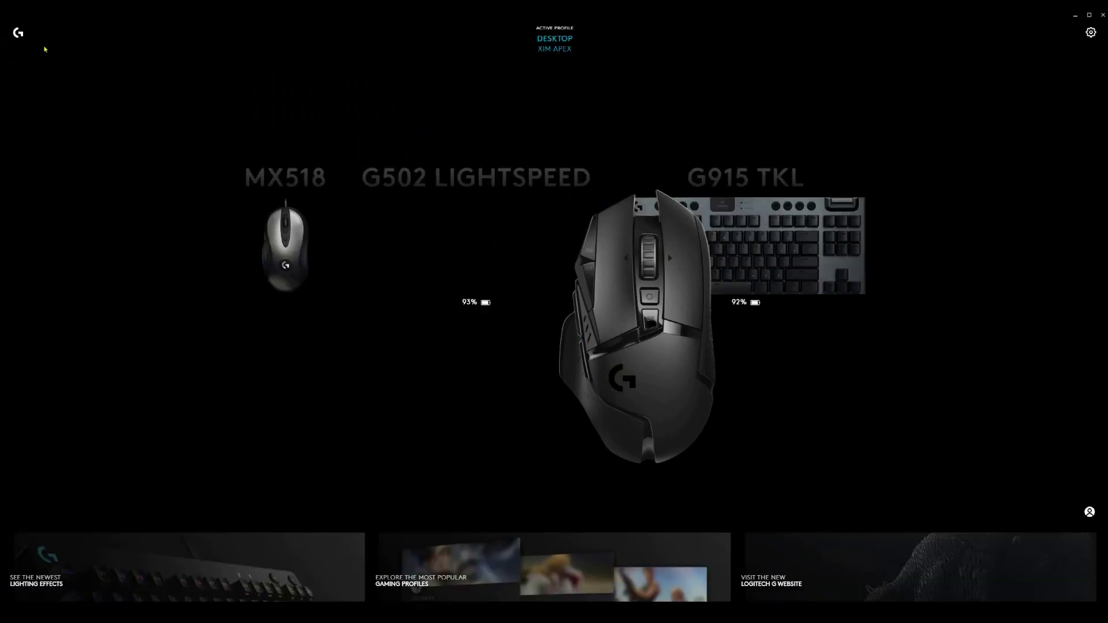